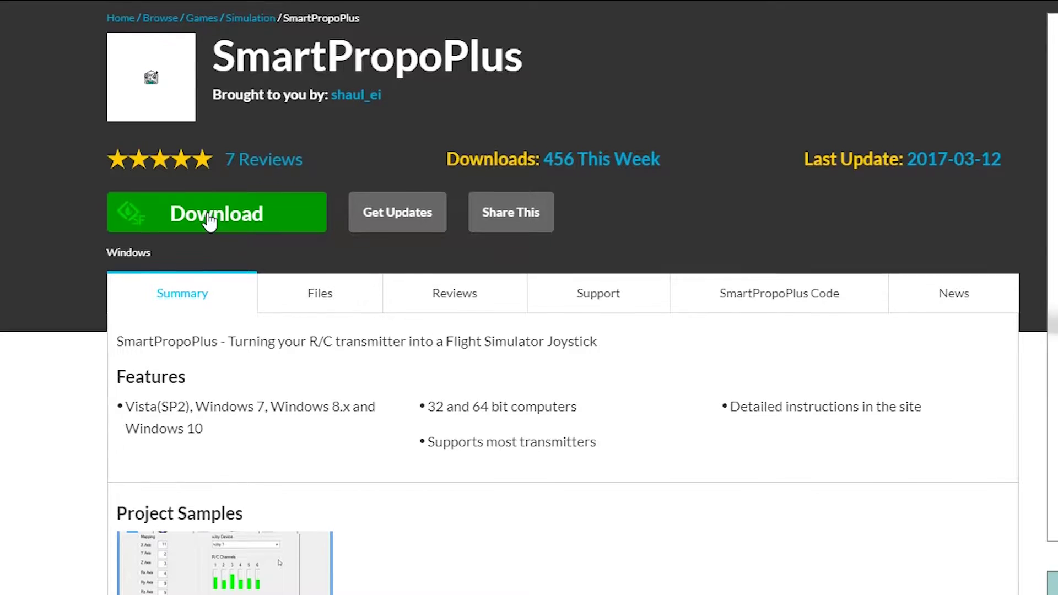
Download SmartPropoPlus with the green Download button on its SourceForge project page.
click(208, 225)
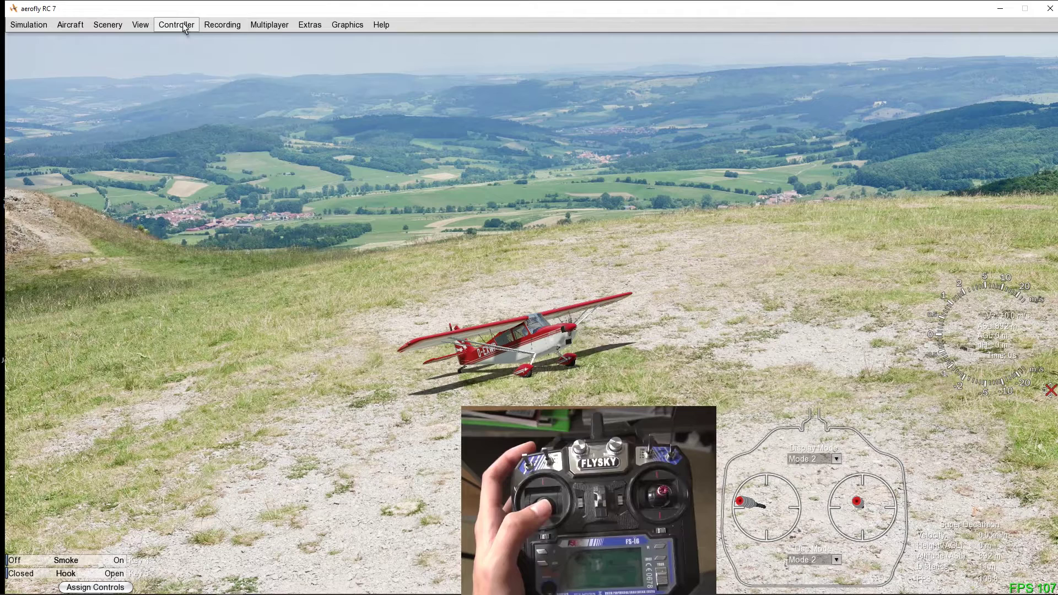
Bring up aerofly RC 7's Controller menu to reach the vJoy controller options.
click(184, 25)
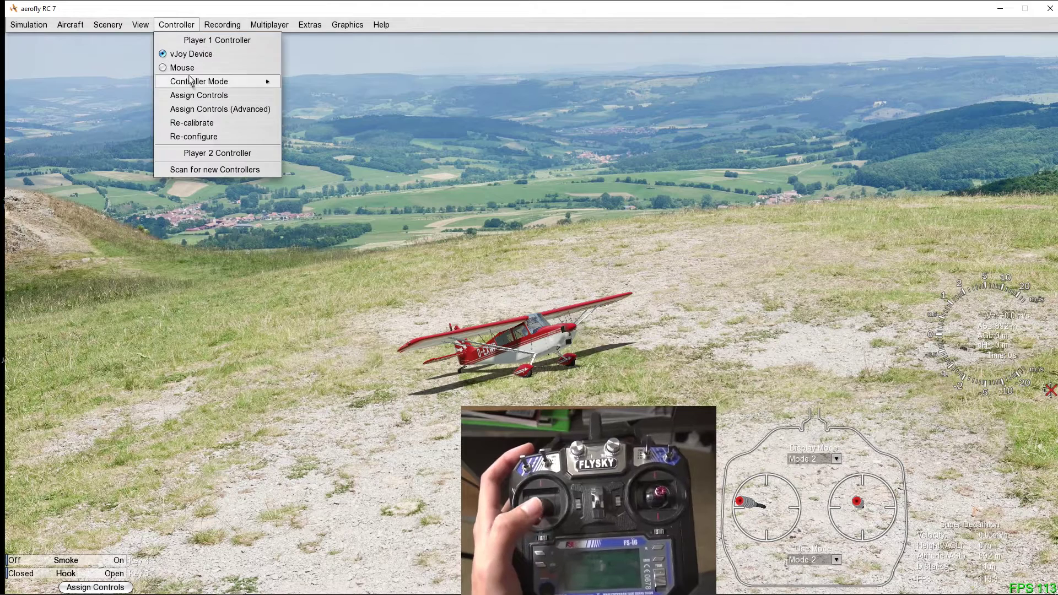
Re-configure the vJoy controller with the RC transmitter layout and continue to EasySetup.
click(211, 137)
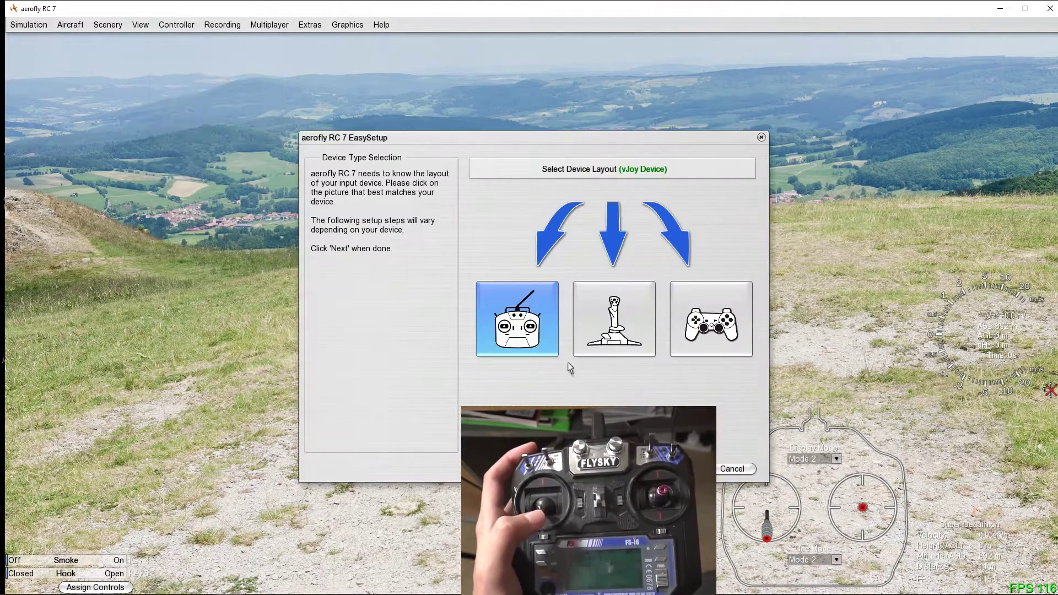
click(517, 319)
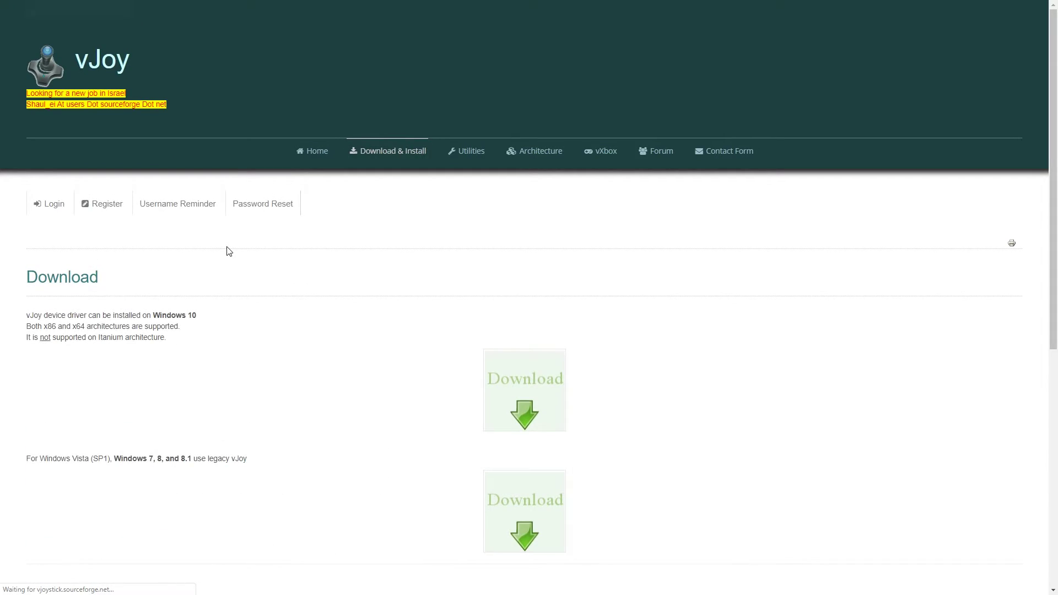
Download the first Windows 10 vJoy driver from the vJoy download page.
scroll(229, 252, down, 3)
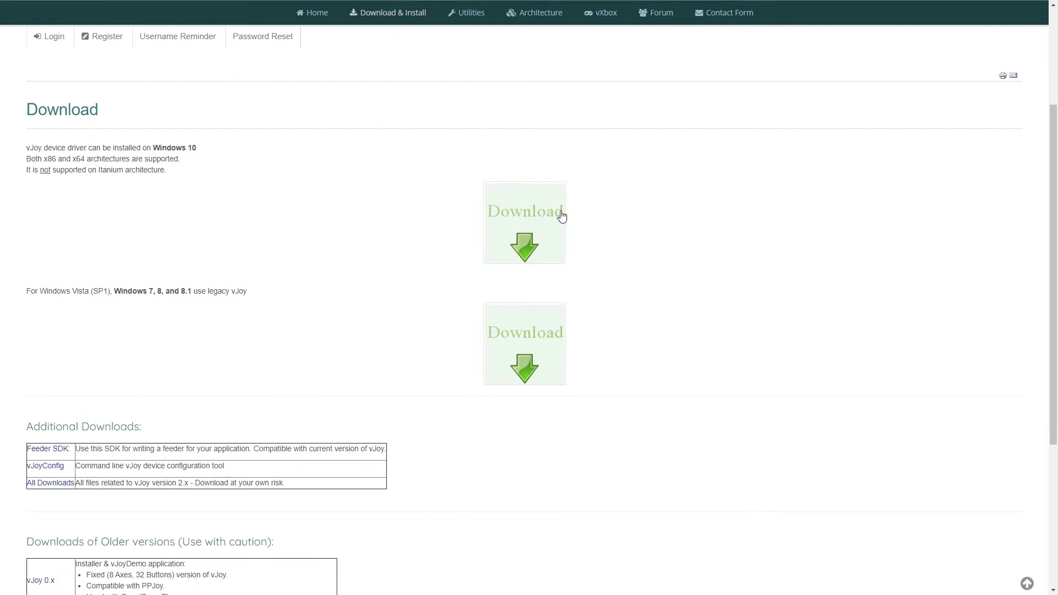
click(521, 228)
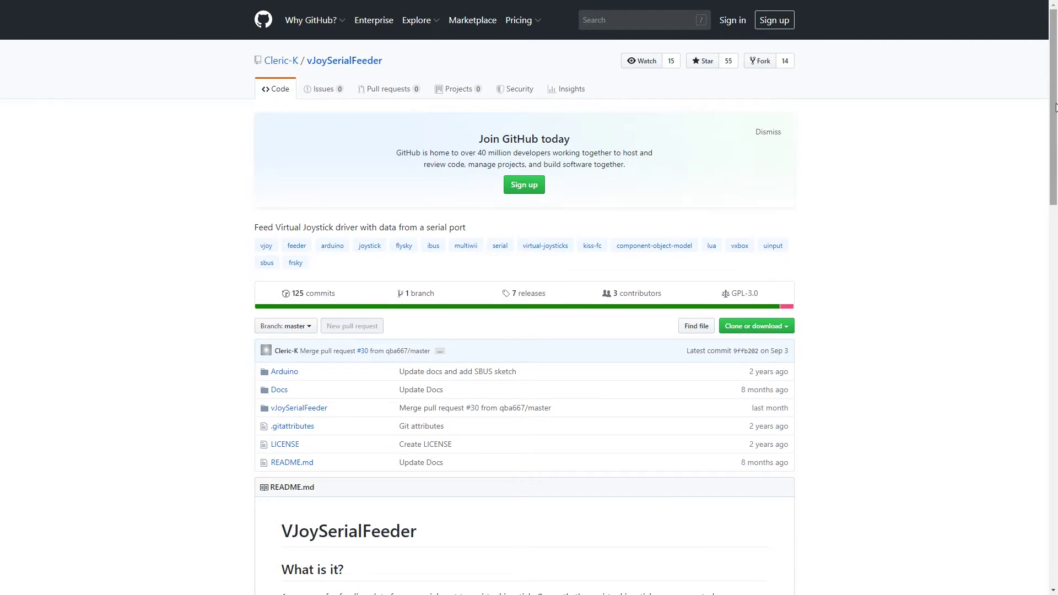
drag(1057, 107, 1032, 480)
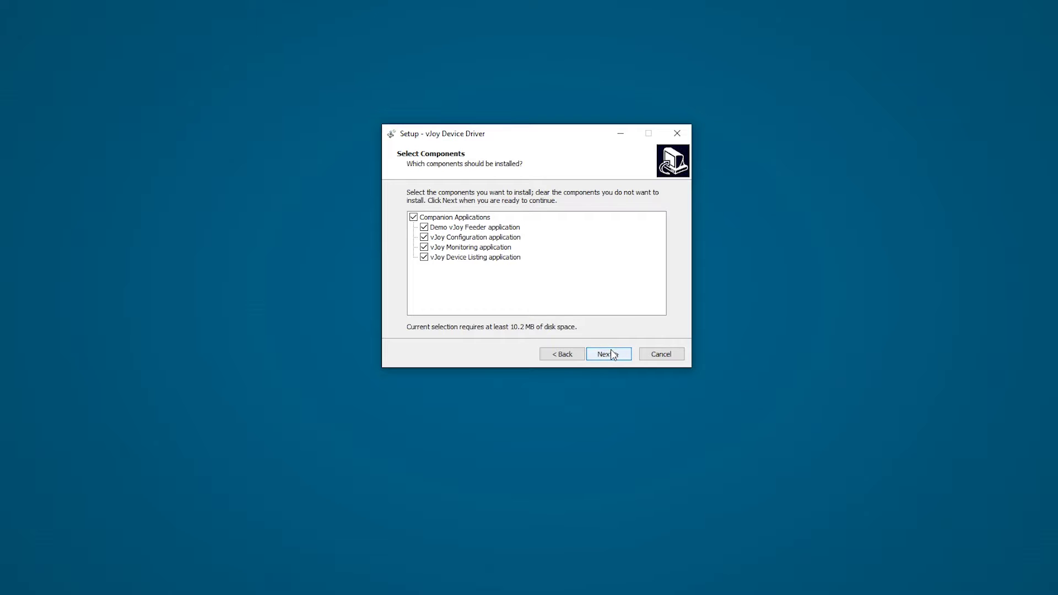
Keep all four companion applications selected and install the vJoy driver.
click(610, 354)
click(609, 357)
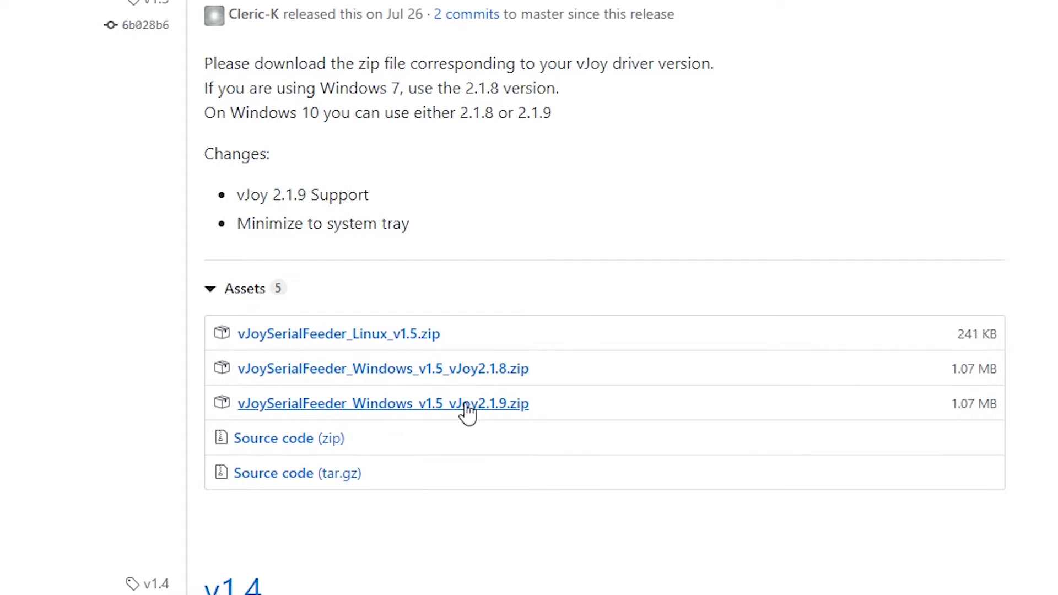
Download vJoySerialFeeder_Windows_v1.5_vJoy2.1.9.zip and run vJoySerialFeeder.exe from its extracted folder.
click(468, 405)
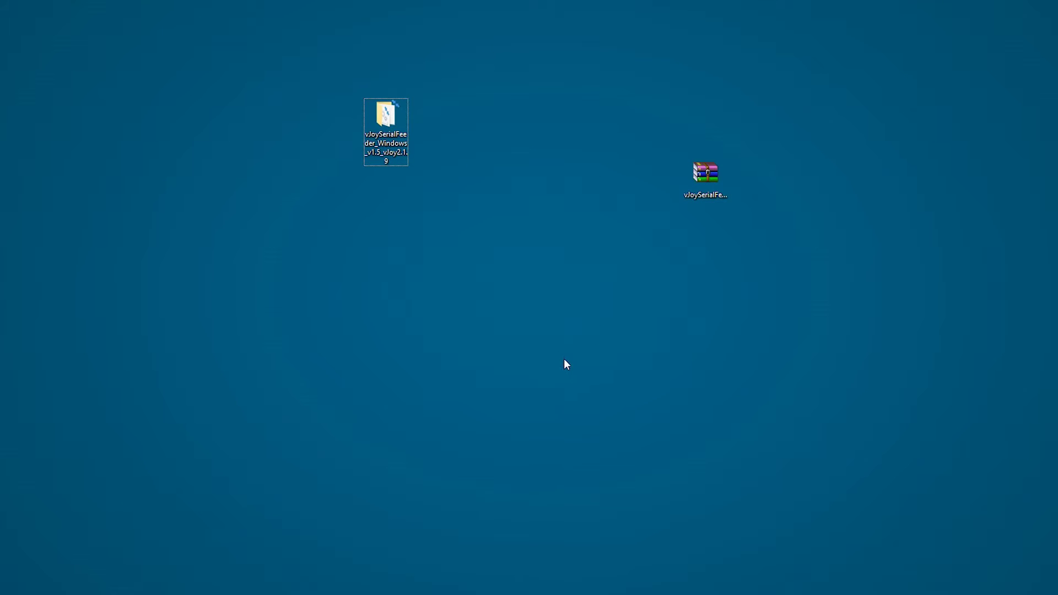
double_click(390, 123)
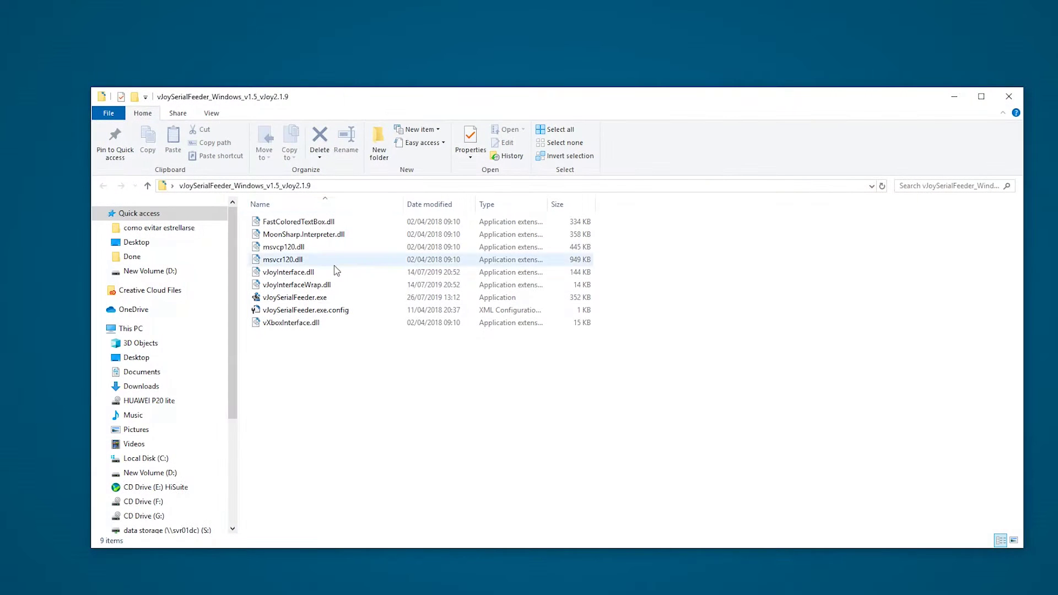
double_click(304, 299)
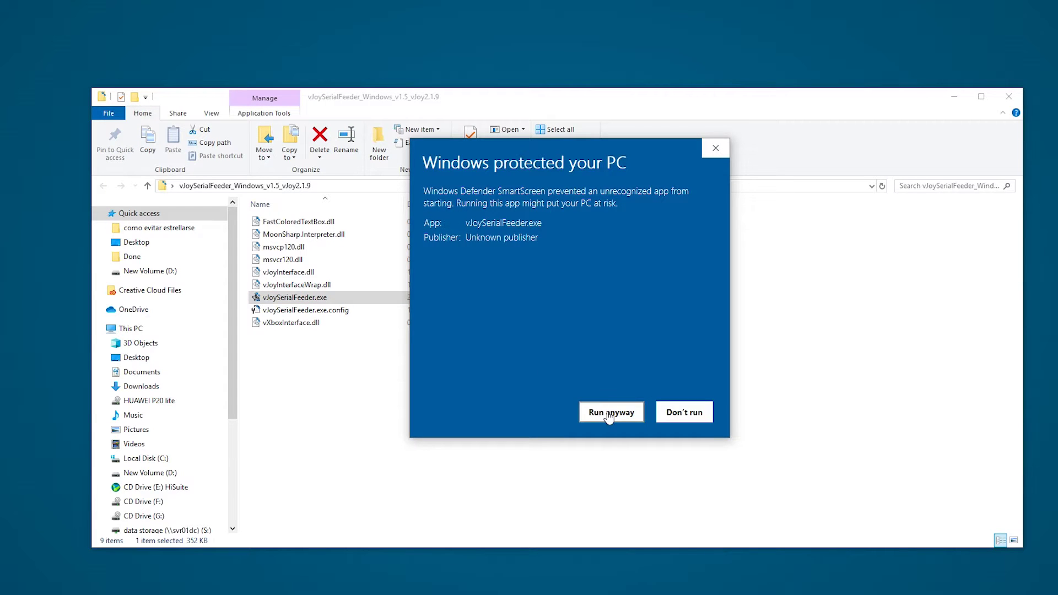
click(609, 417)
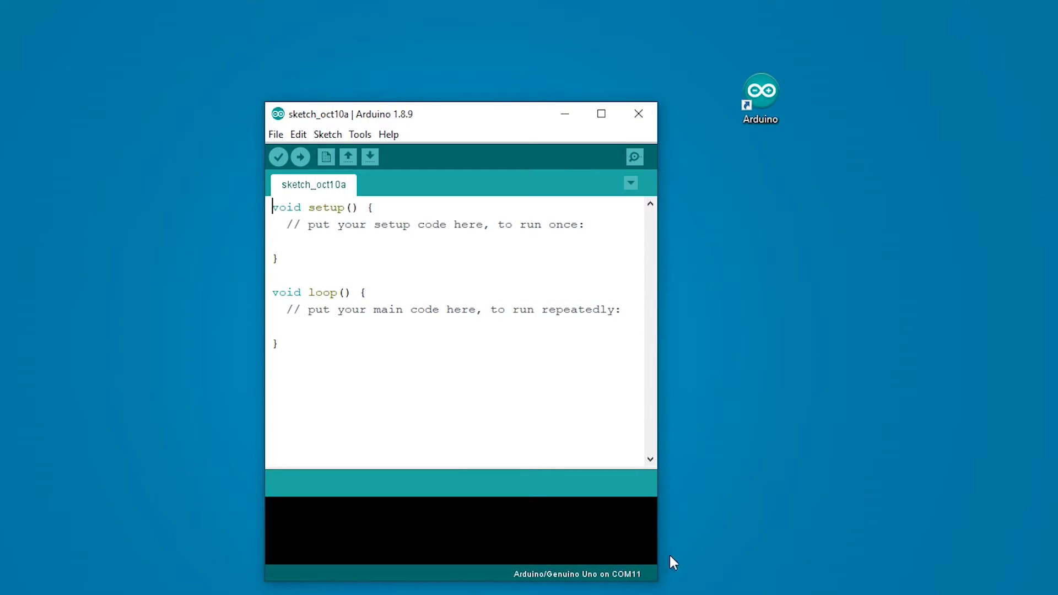
Enlarge the Arduino IDE window and set the board's serial port to COM8.
drag(658, 583, 902, 594)
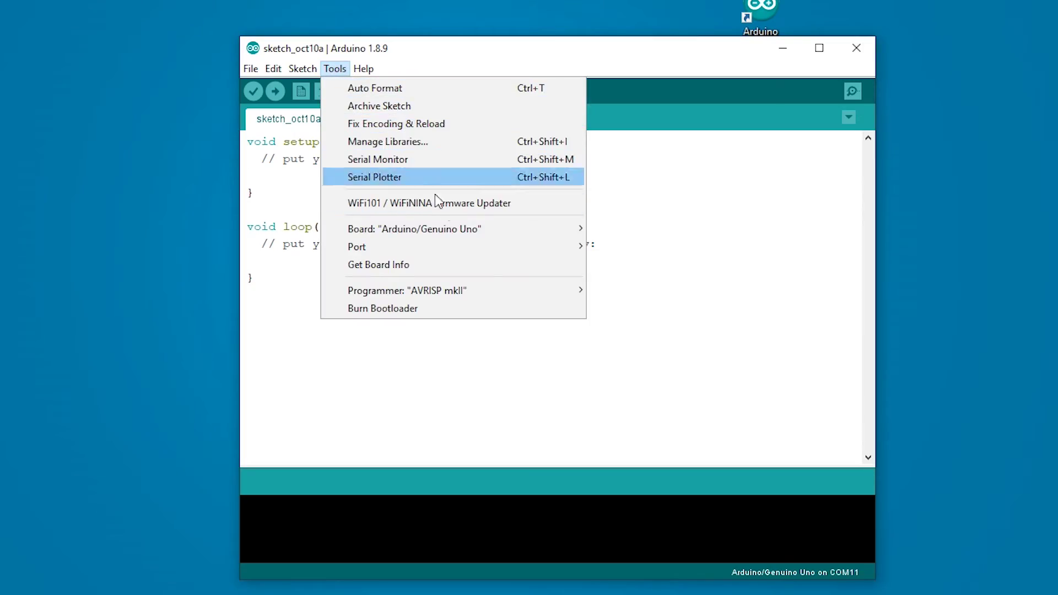
mouse_move(463, 247)
click(630, 265)
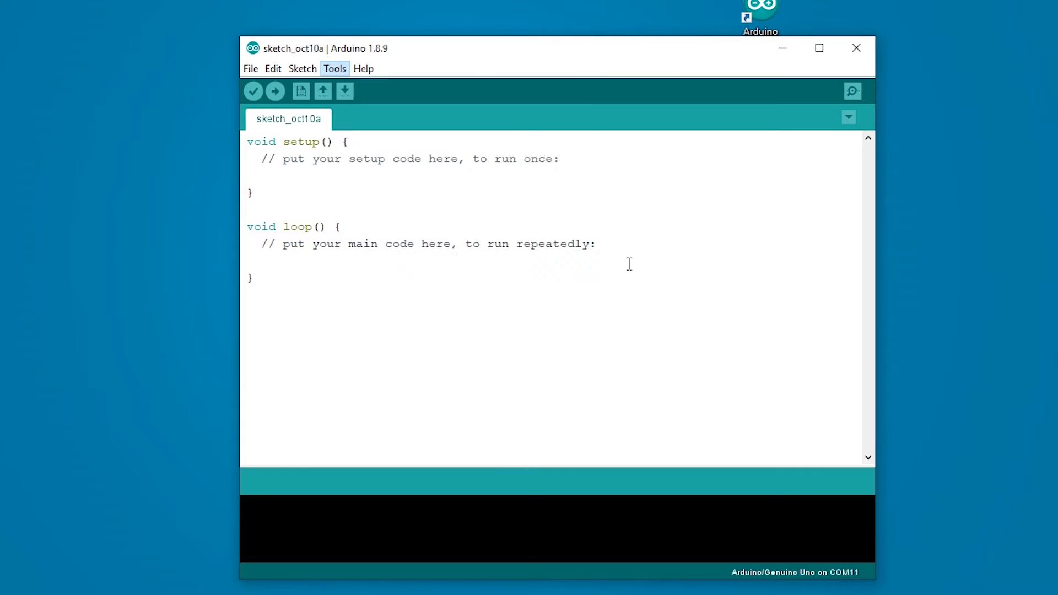
Load the EEPROM eeprom_clear example sketch and upload it to the Uno.
click(251, 69)
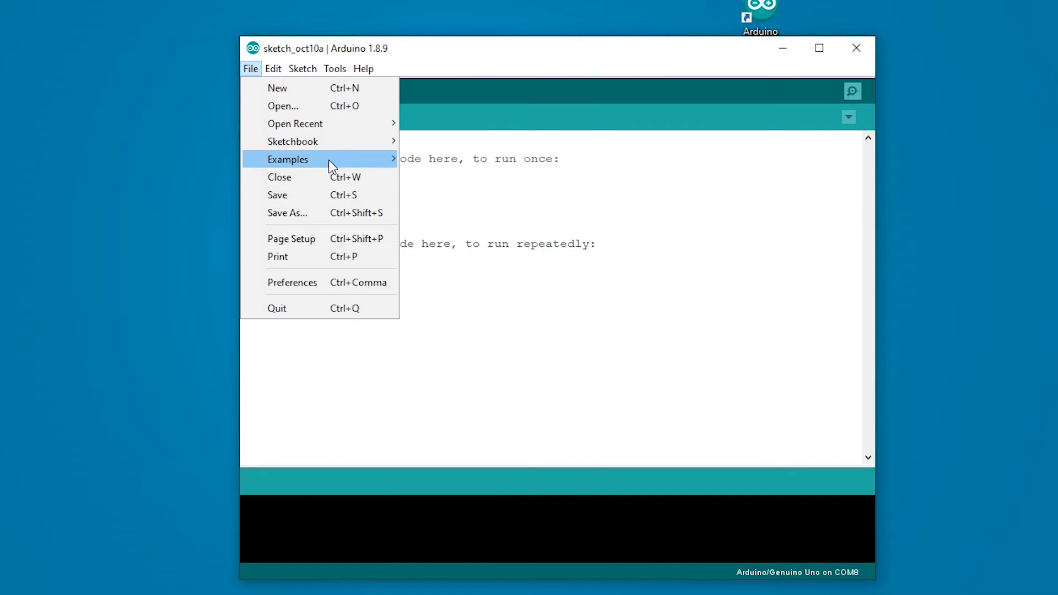
mouse_move(330, 160)
mouse_move(519, 517)
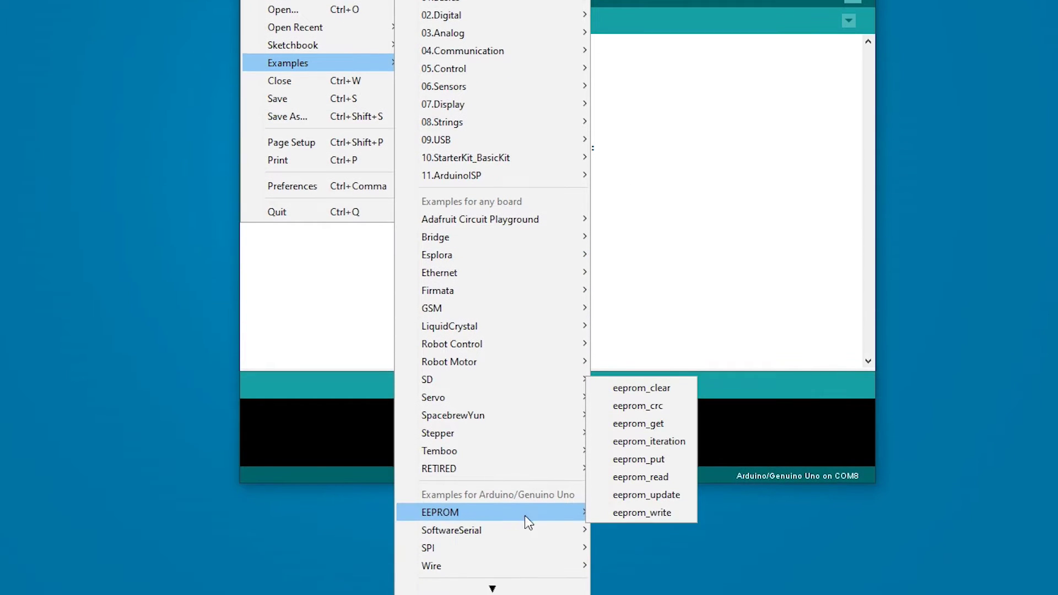
click(640, 389)
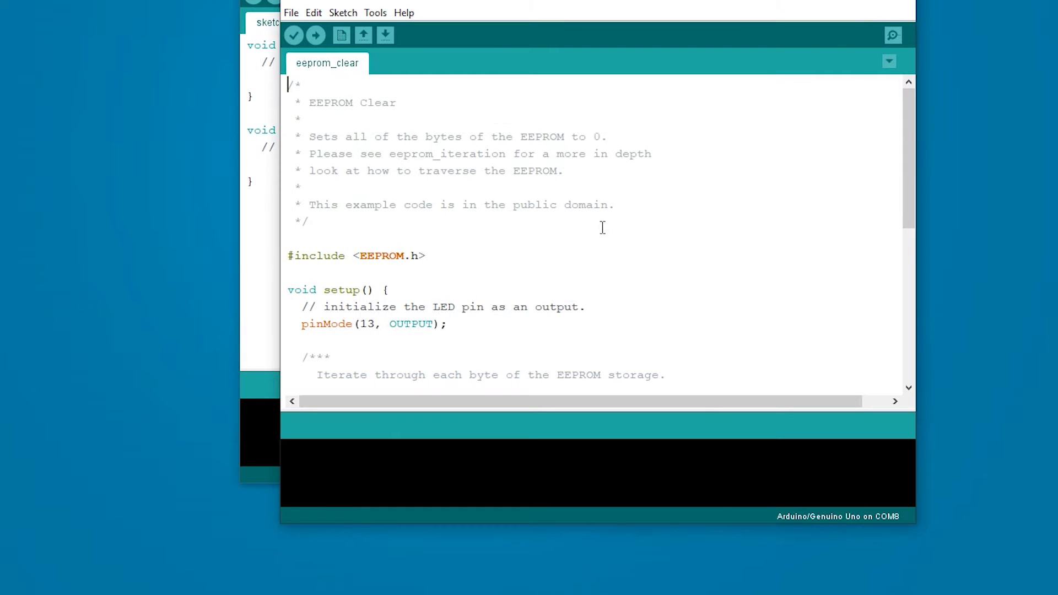
scroll(448, 161, down, 8)
scroll(456, 188, up, 8)
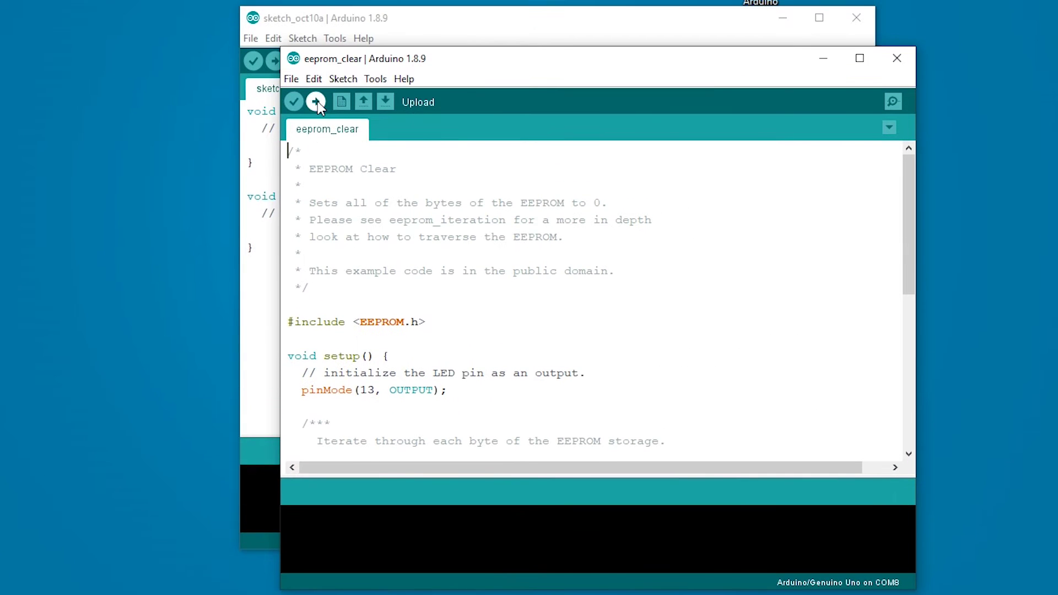
click(316, 46)
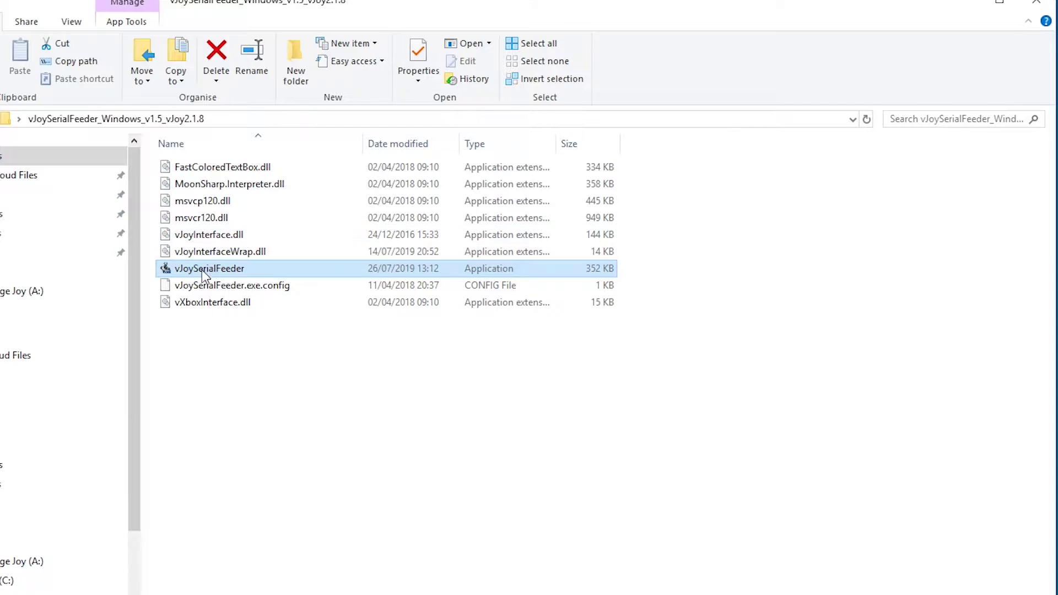
Add vJoySerialFeeder axes for channels 1–5, open channel 1 Setup, then choose Re-calibrate in aerofly.
click(832, 128)
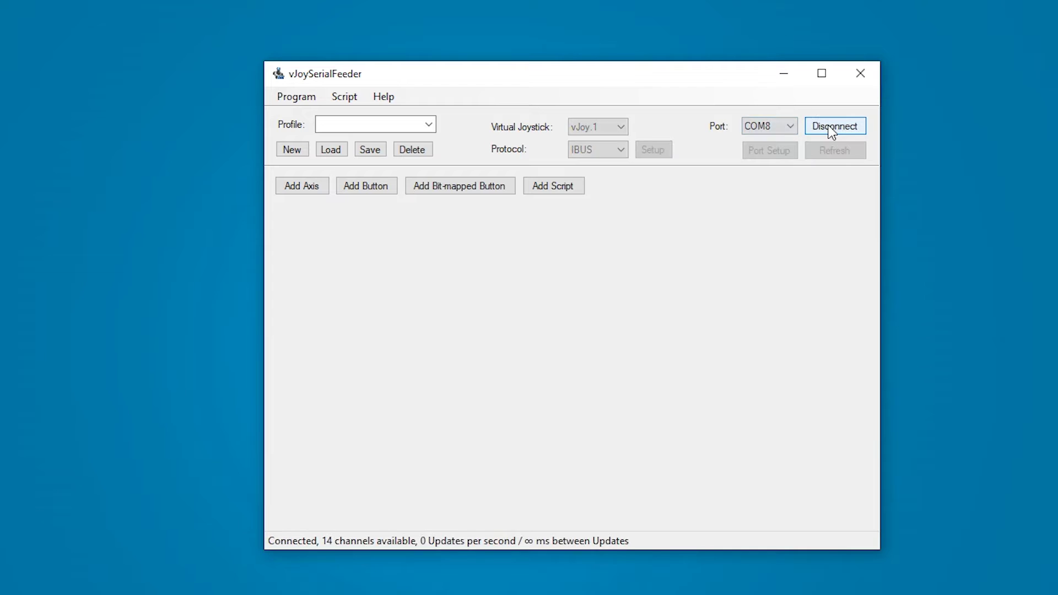
click(309, 190)
click(309, 190)
click(309, 190)
click(309, 190)
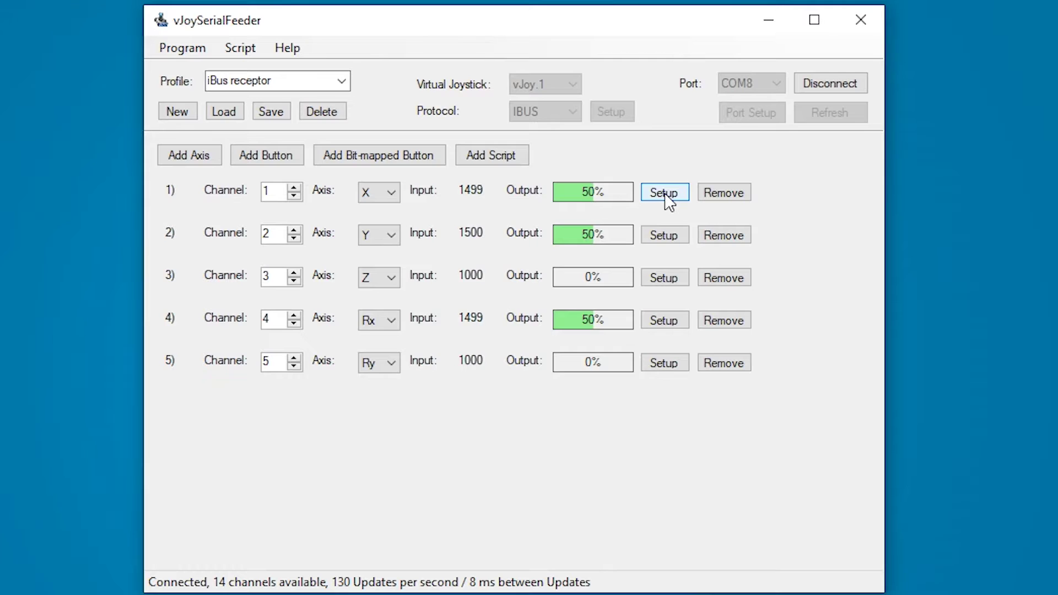
click(698, 218)
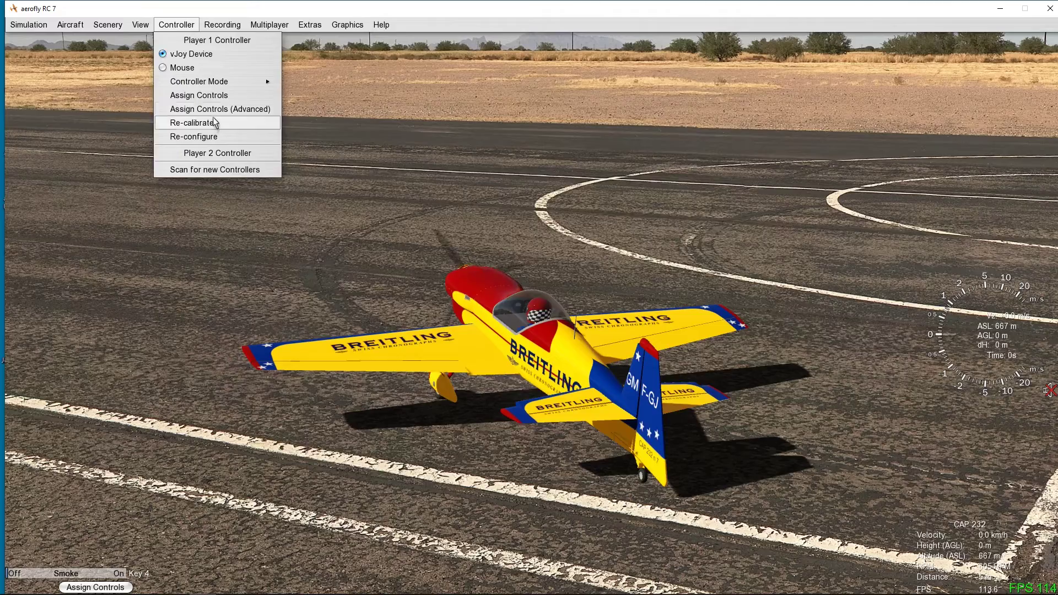
click(212, 125)
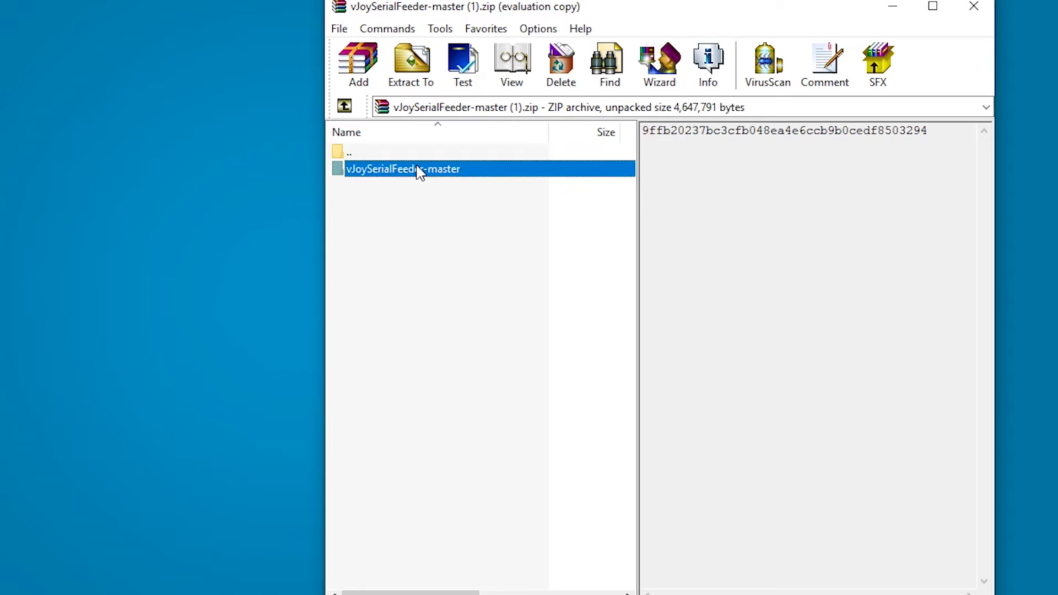
Open the vJoySerialFeeder-master archive and its Arduino folder to reach the Joystick sketch.
double_click(421, 169)
click(353, 169)
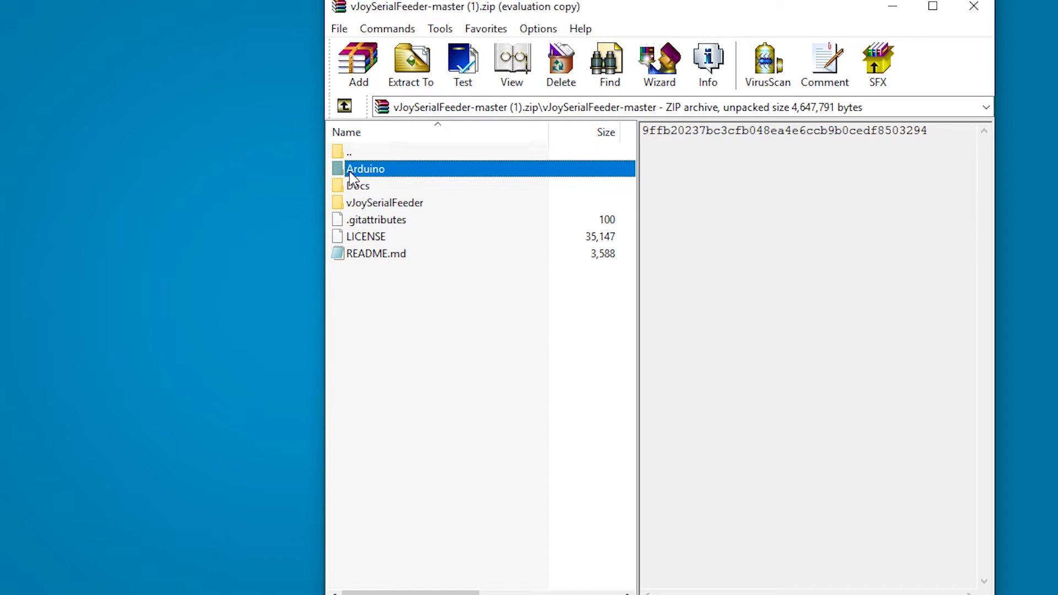
double_click(362, 171)
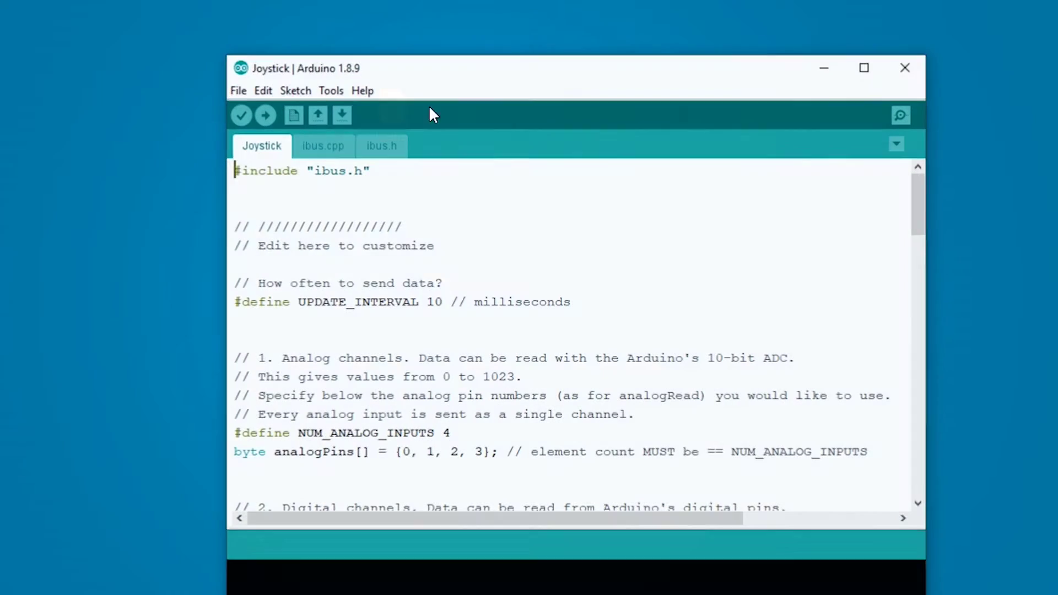
Review the Joystick sketch code, then open the project's Donate page from the GitHub README.
scroll(351, 226, down, 8)
scroll(360, 241, up, 8)
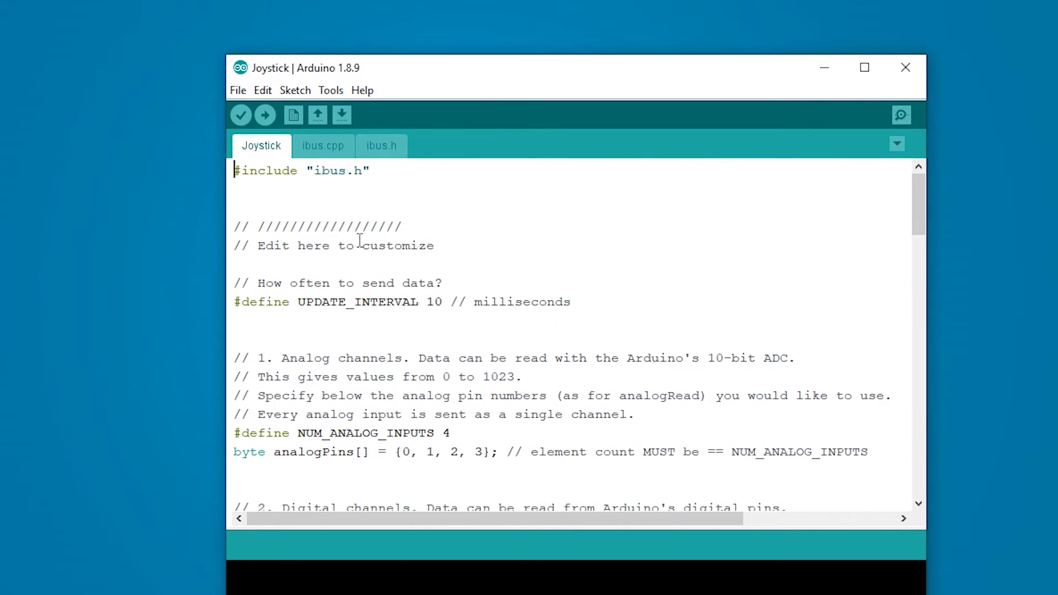
scroll(359, 241, down, 13)
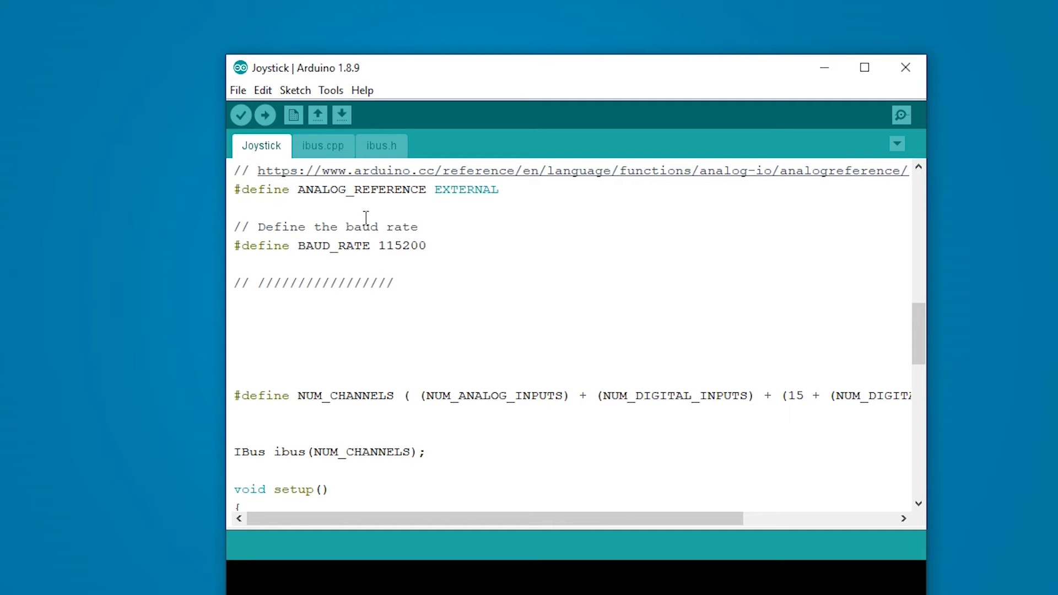
scroll(366, 218, up, 13)
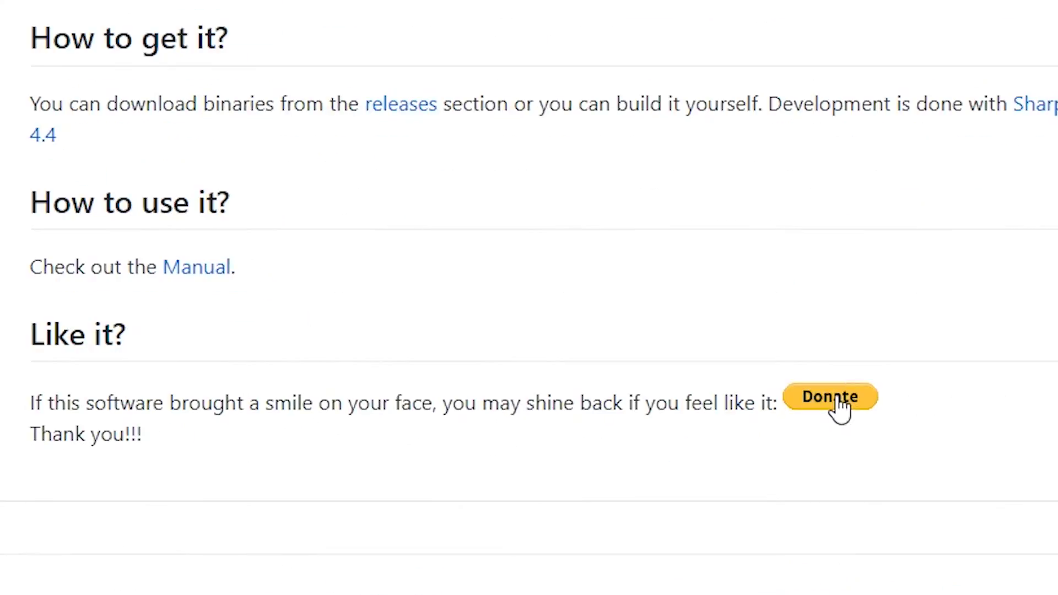
click(839, 407)
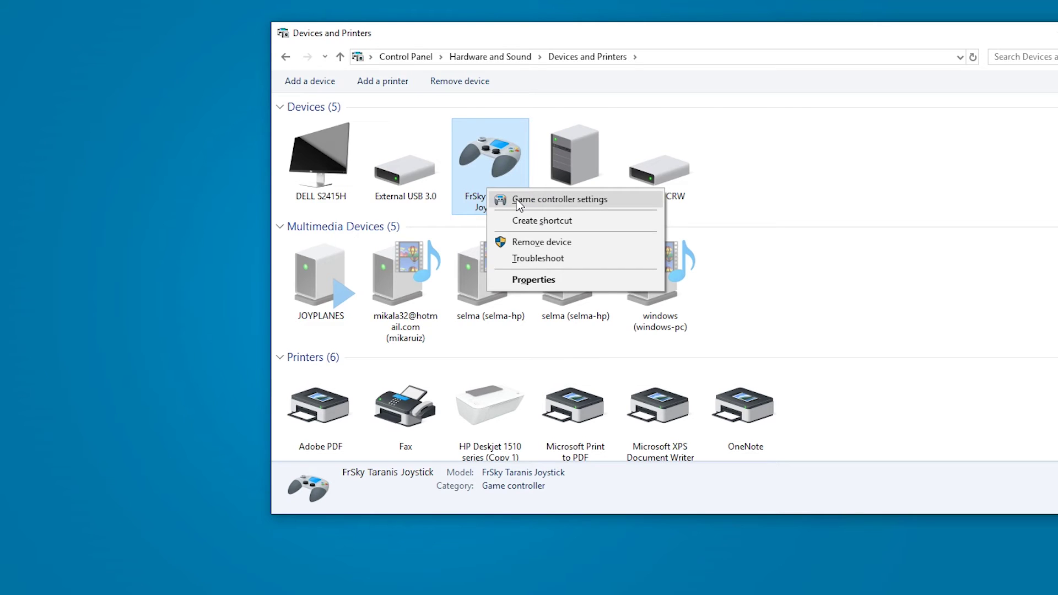
Move the Game Controllers dialog listing vJoy Device and FrSky Taranis Joystick to the screen centre.
drag(53, 17, 654, 49)
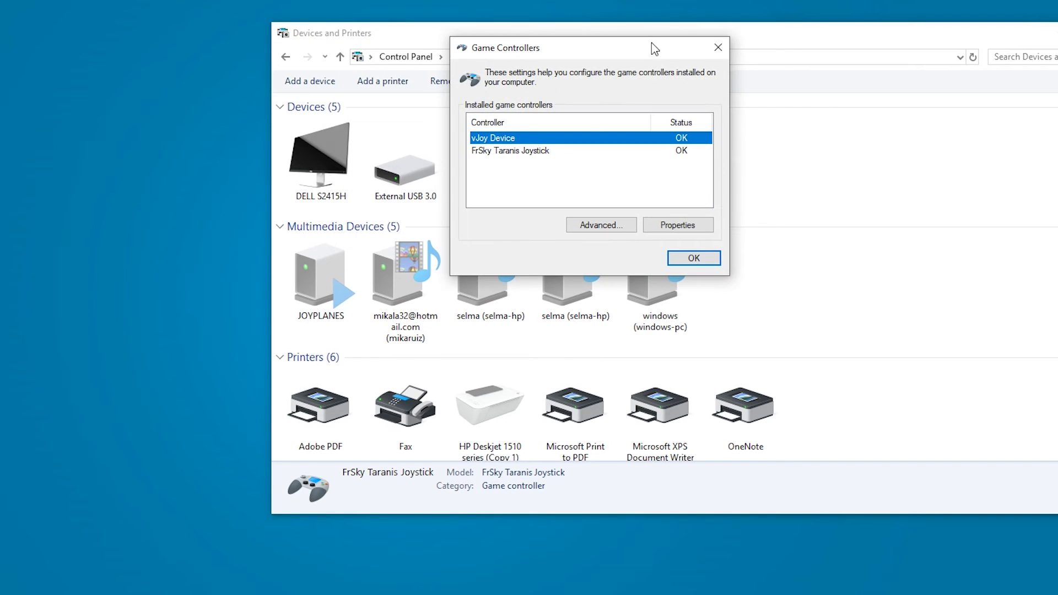